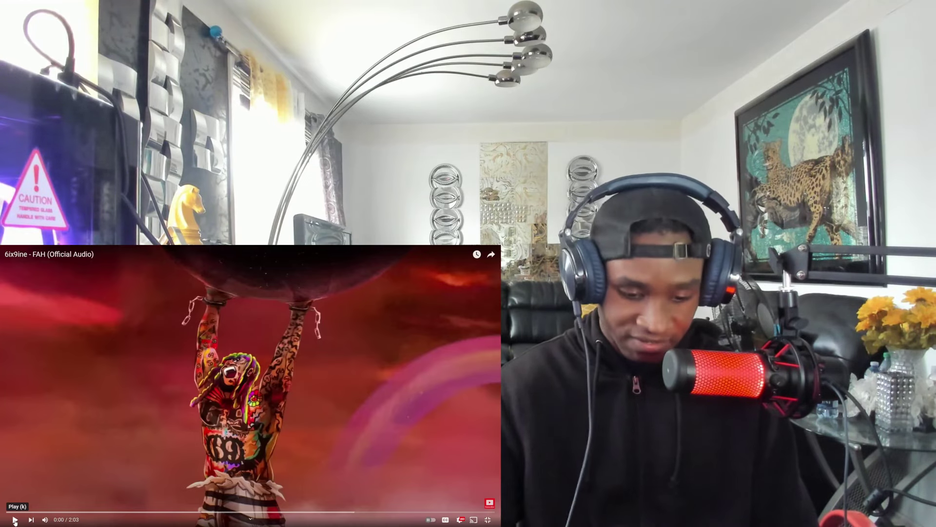
- Play 6ix9ine's 'FAH' from the start and pause it at 0:27
click(14, 519)
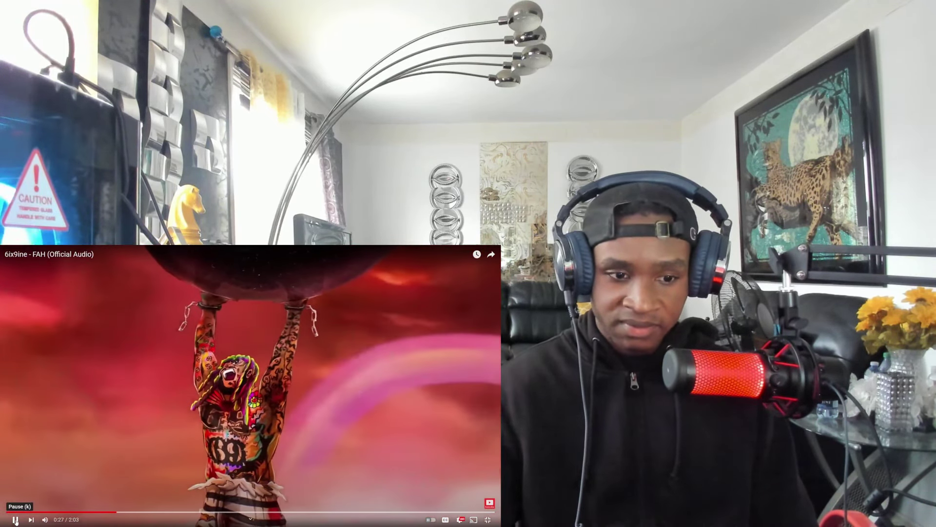
click(15, 519)
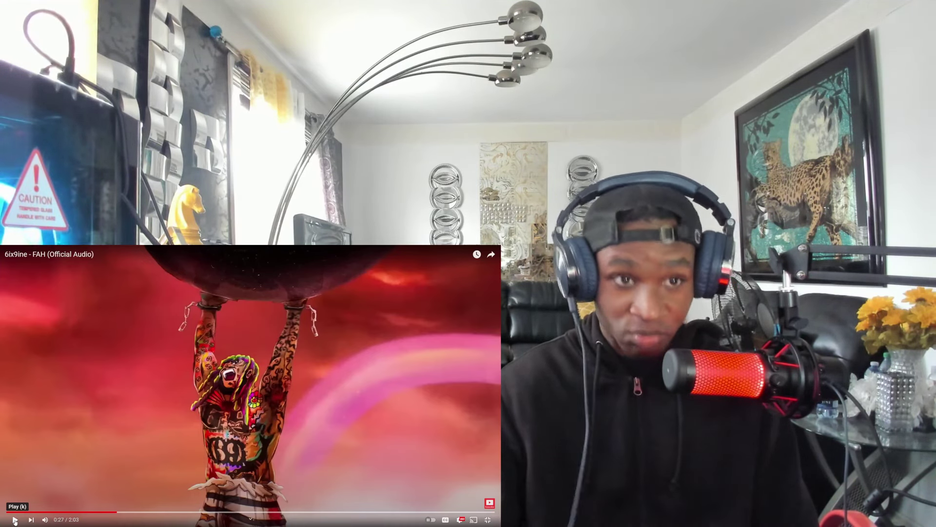
- Resume 'FAH' from 0:27, then again from 0:45, playing on toward 2:01
click(15, 519)
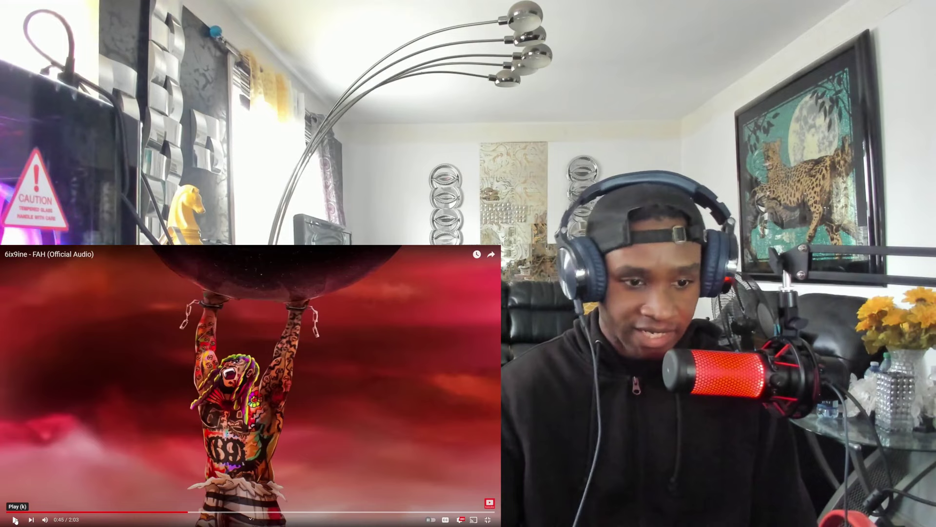
click(14, 520)
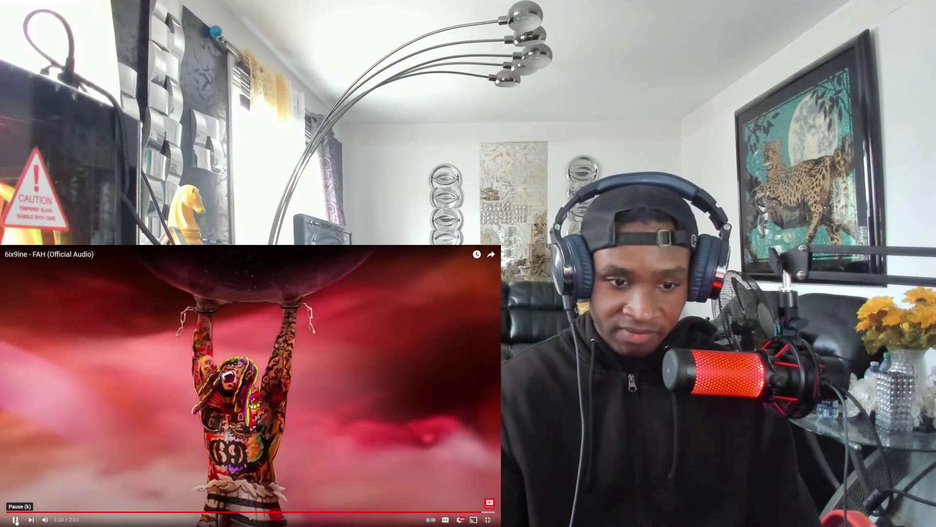
click(15, 520)
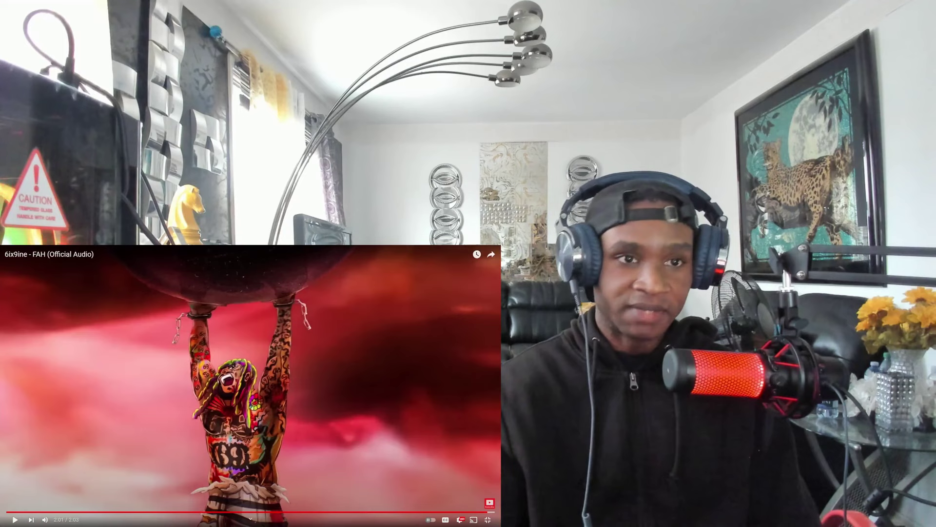